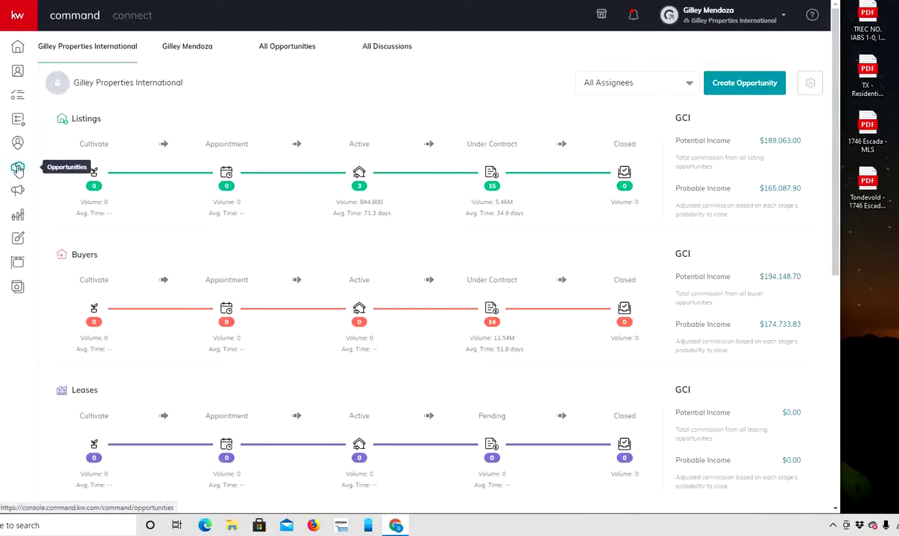
Start a new Landlord opportunity and select the client so the opportunity name auto-fills.
left_click(734, 83)
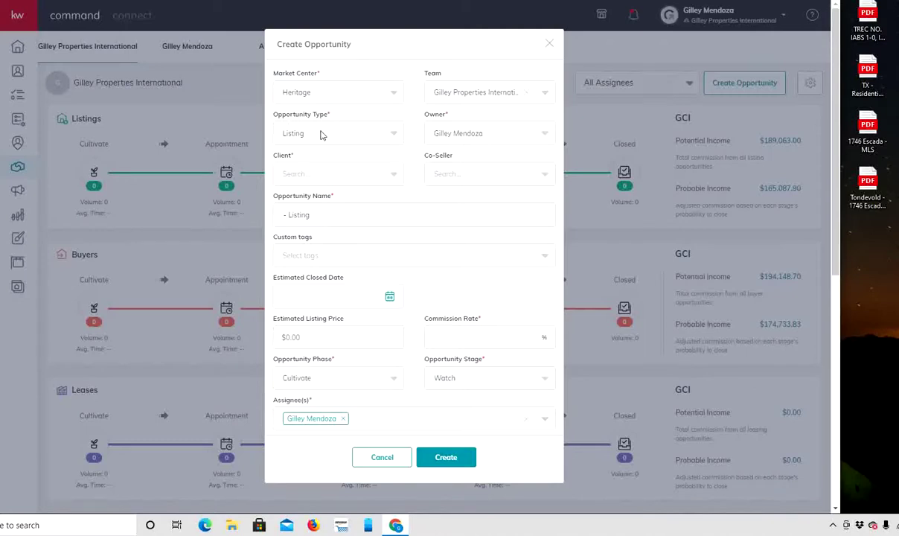
left_click(321, 134)
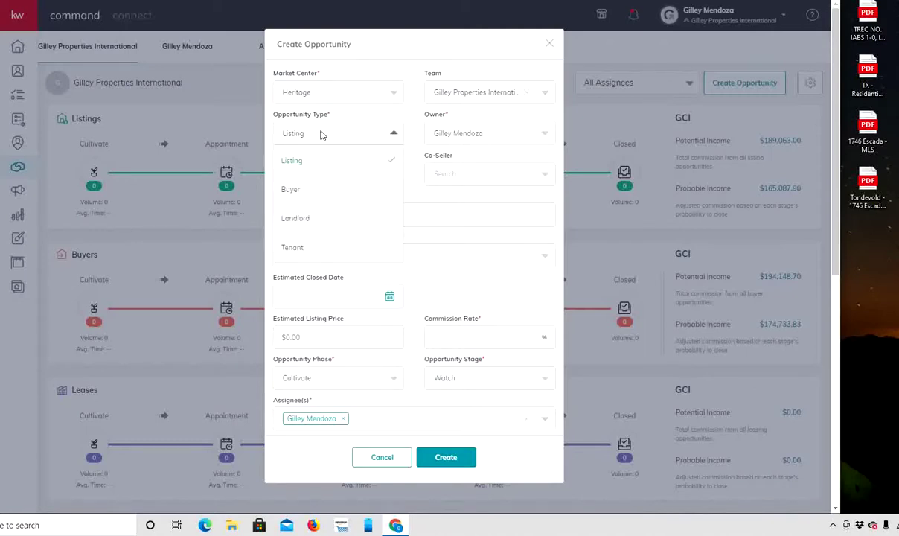
left_click(303, 218)
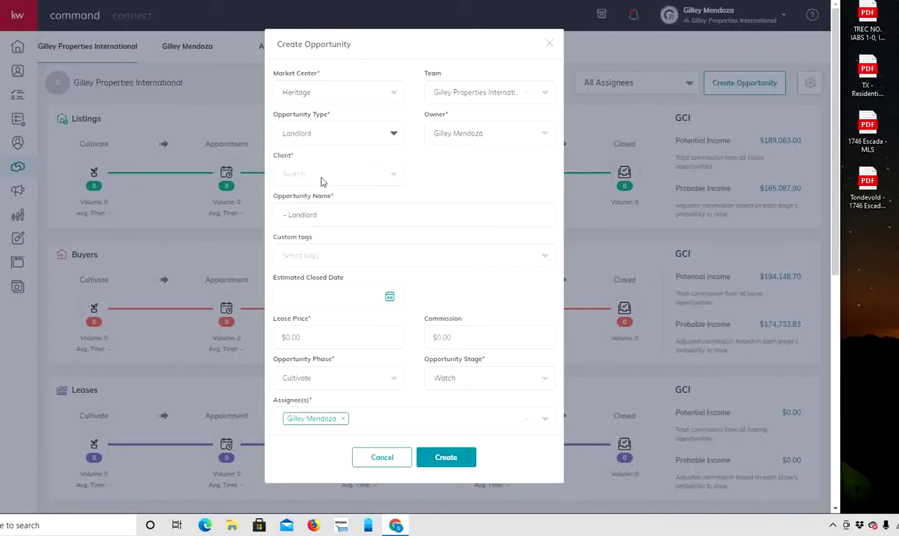
left_click(321, 181)
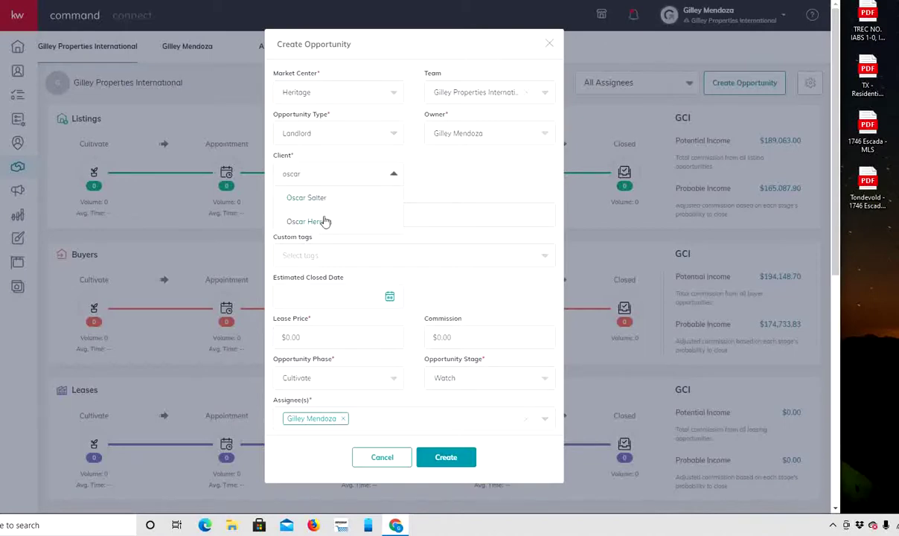
left_click(325, 221)
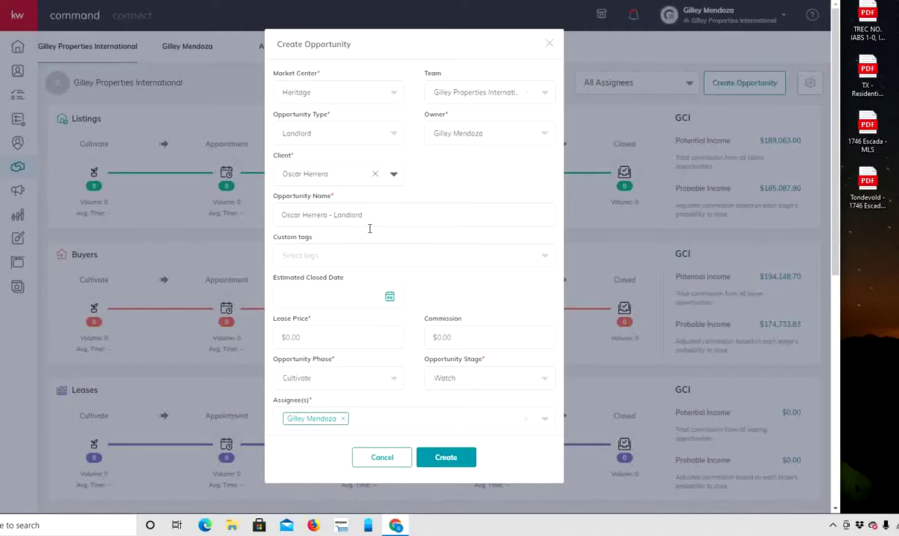
left_click(277, 215)
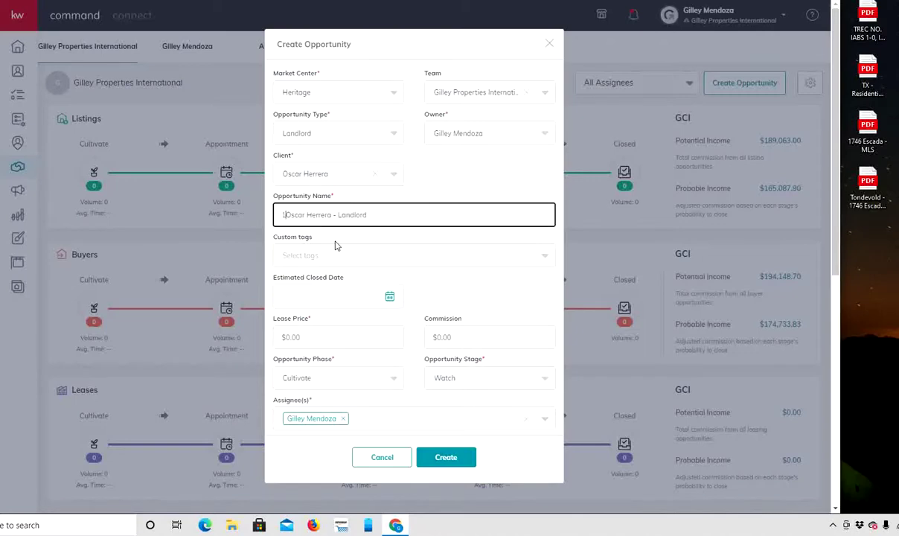
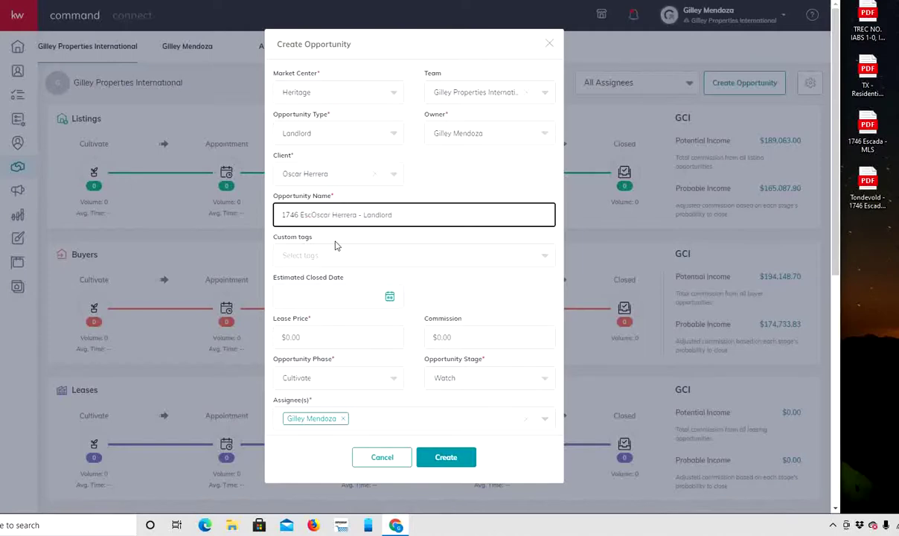
Enter a 2950 lease price and 2,450 commission, then create the opportunity.
left_click(339, 338)
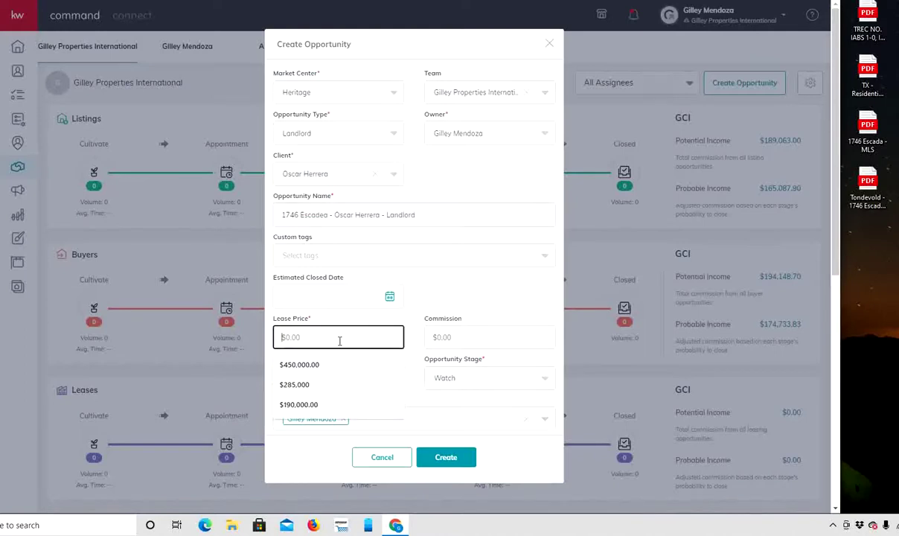
type("2950")
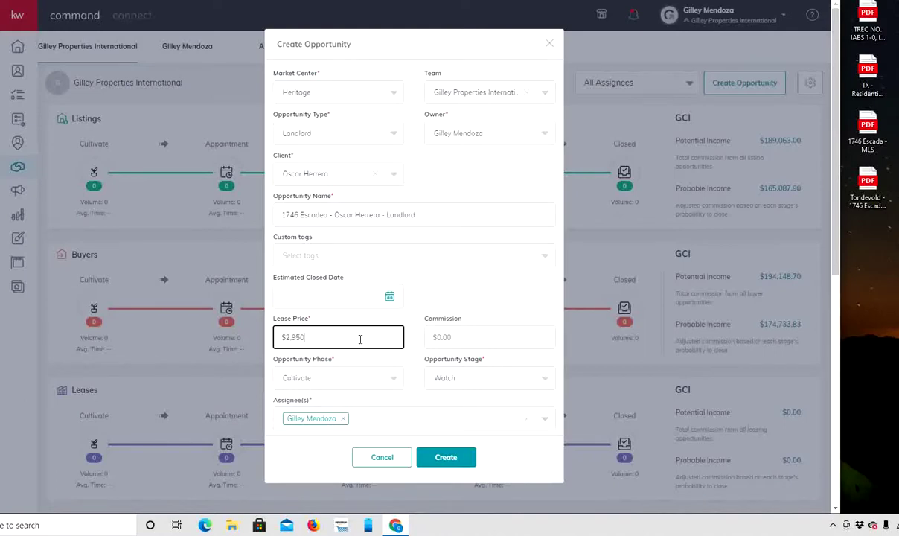
left_click(474, 337)
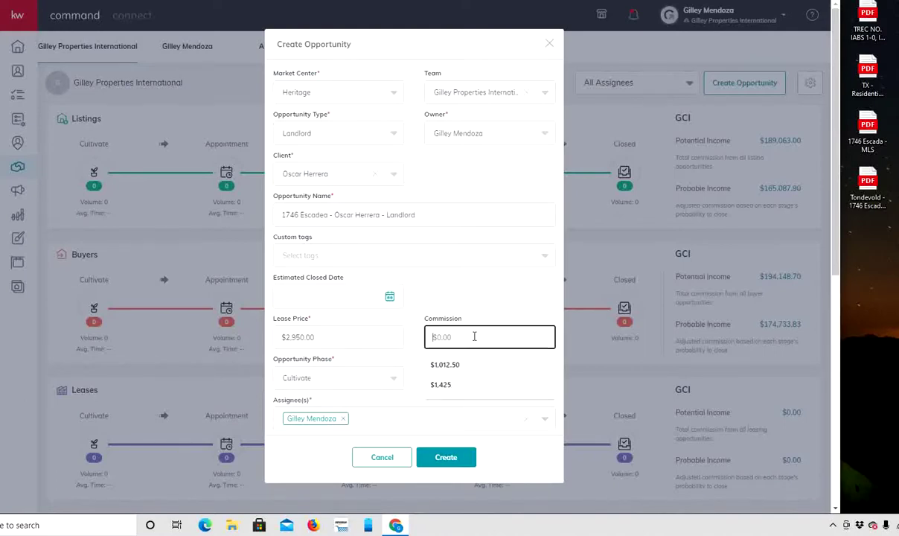
type("9450")
key("BackSpace")
key("BackSpace")
key("BackSpace")
key("BackSpace")
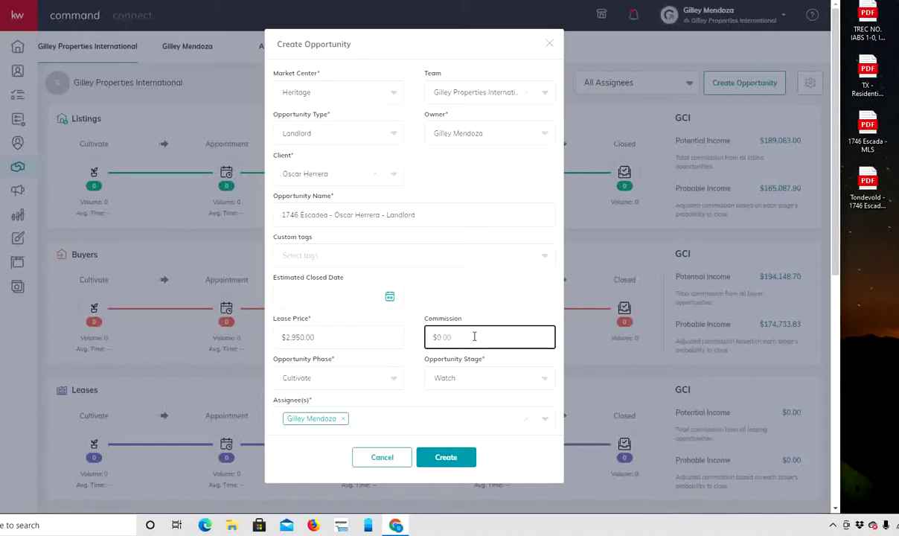
type("2,450")
left_click(445, 457)
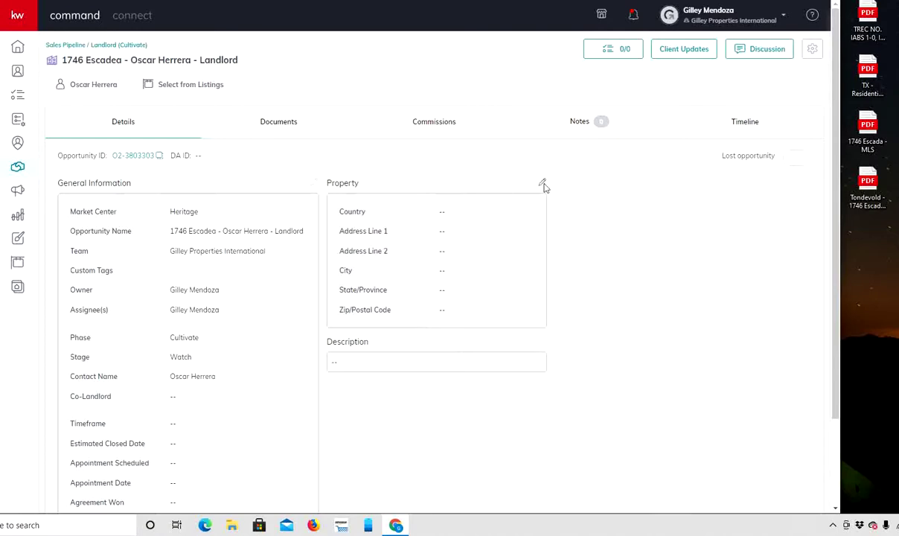
Search existing listings by street address '17', then close without choosing one.
left_click(172, 90)
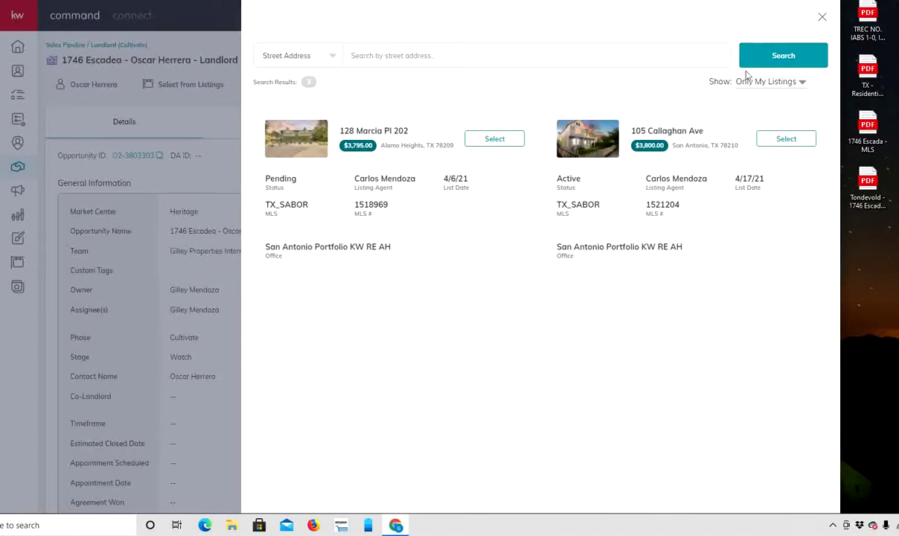
left_click(527, 51)
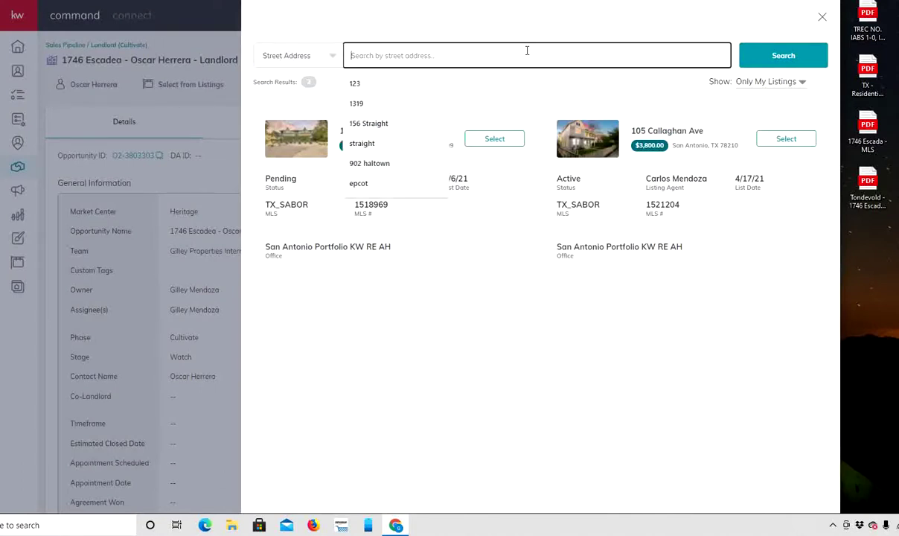
type("1746")
key("Return")
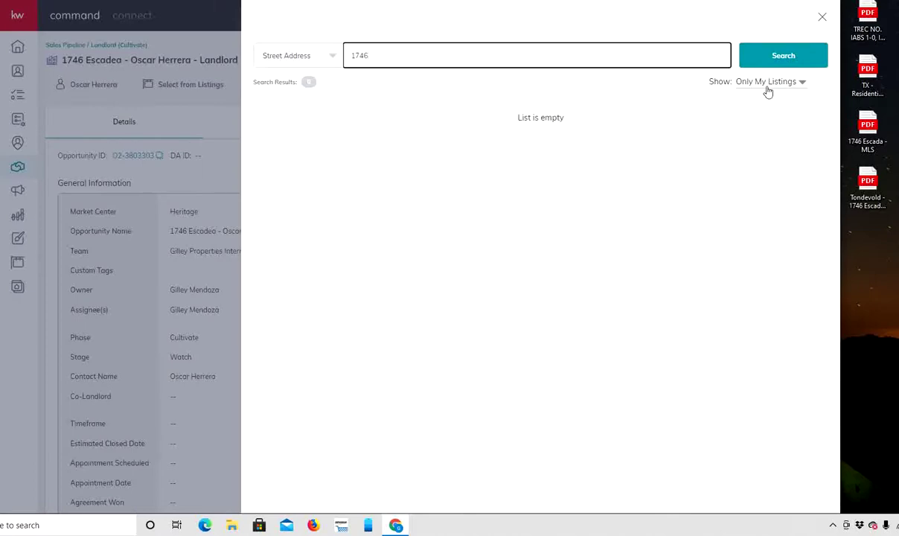
left_click(821, 16)
left_click(511, 176)
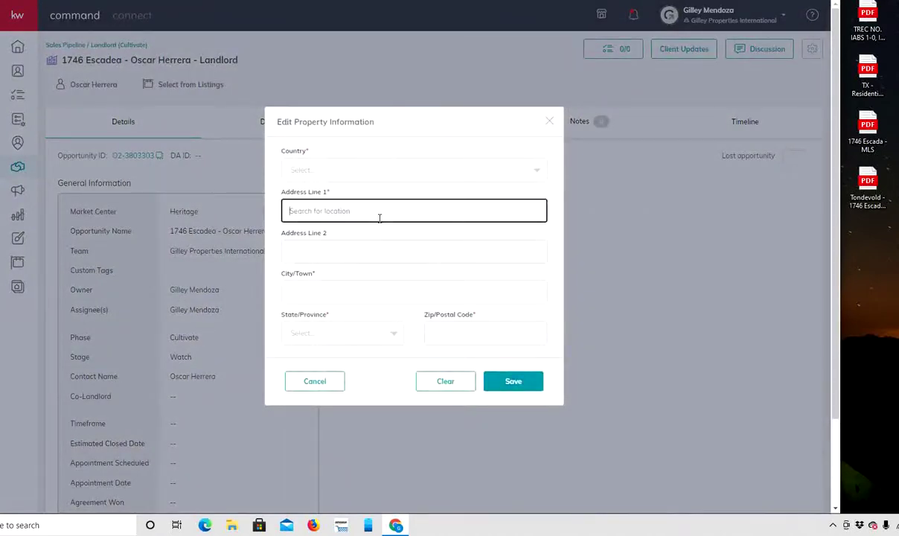
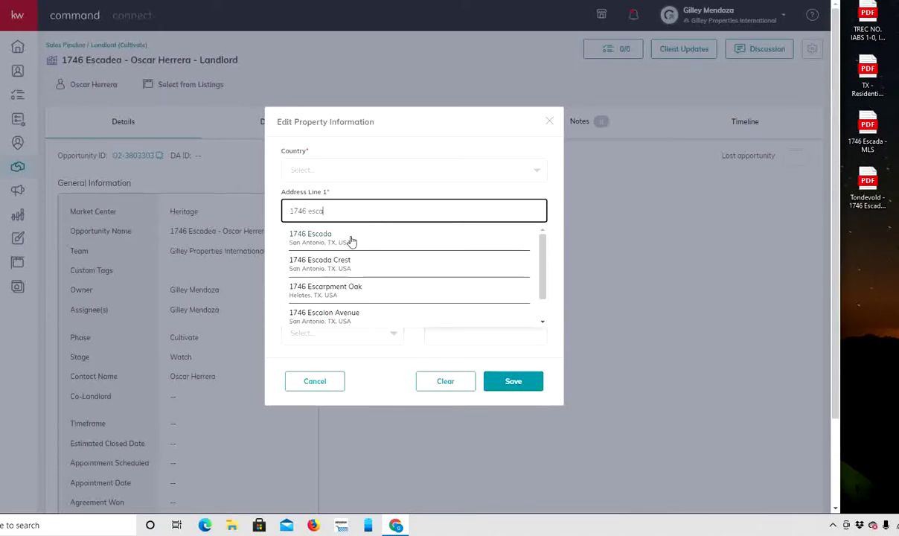
left_click(351, 241)
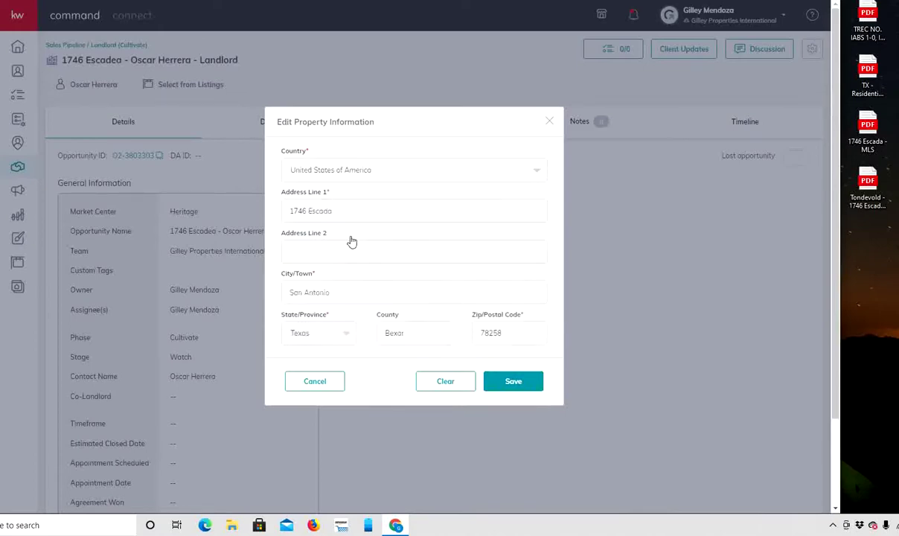
left_click(523, 384)
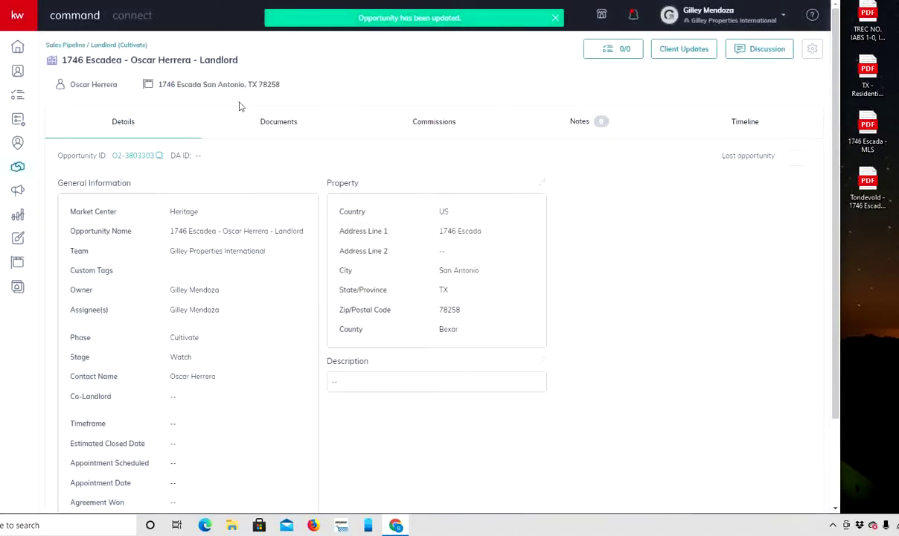
Apply the Residential checklist type in the opportunity's Documents section.
left_click(281, 123)
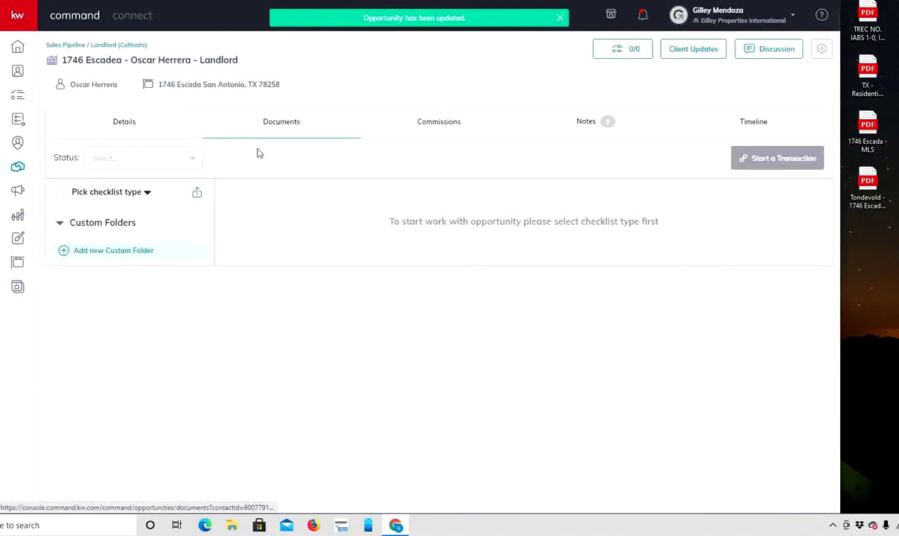
left_click(96, 194)
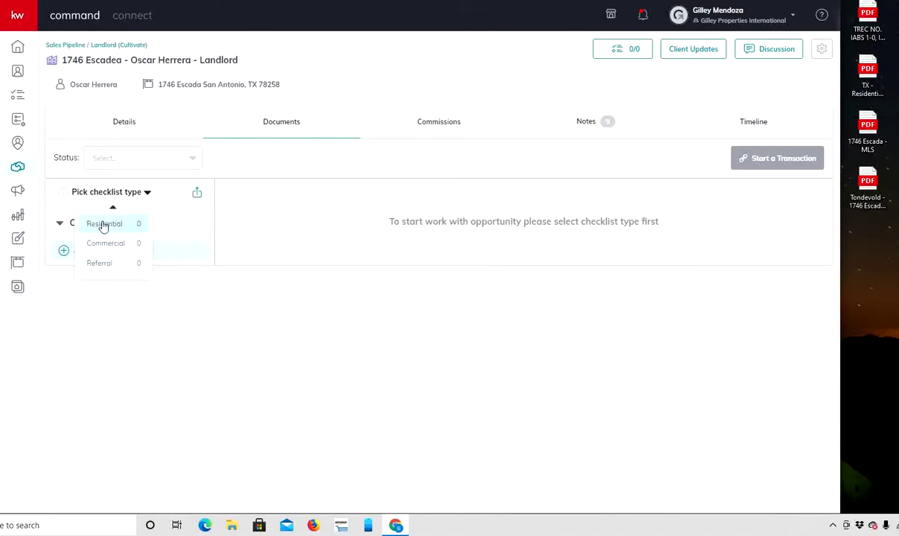
left_click(104, 224)
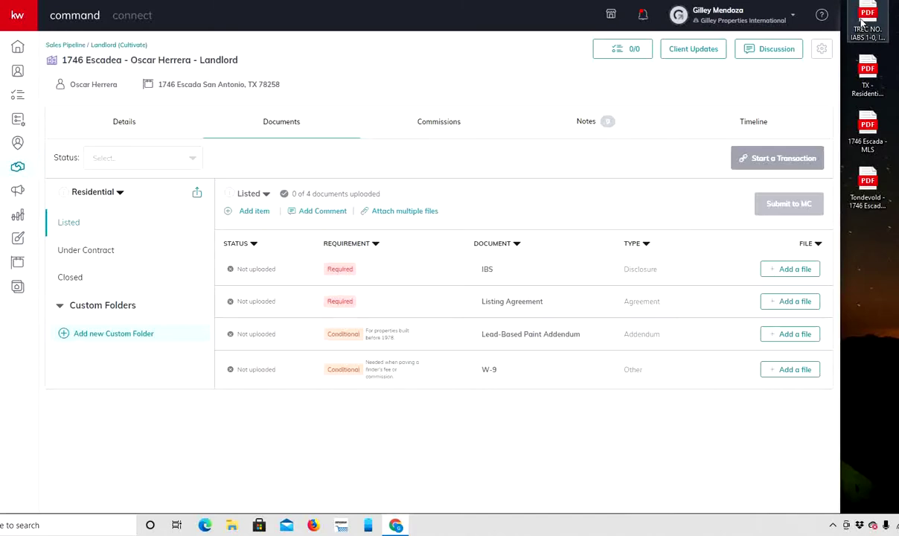
Upload and assign the IBS and Listing Agreement PDFs in the Listed checklist.
left_click(791, 269)
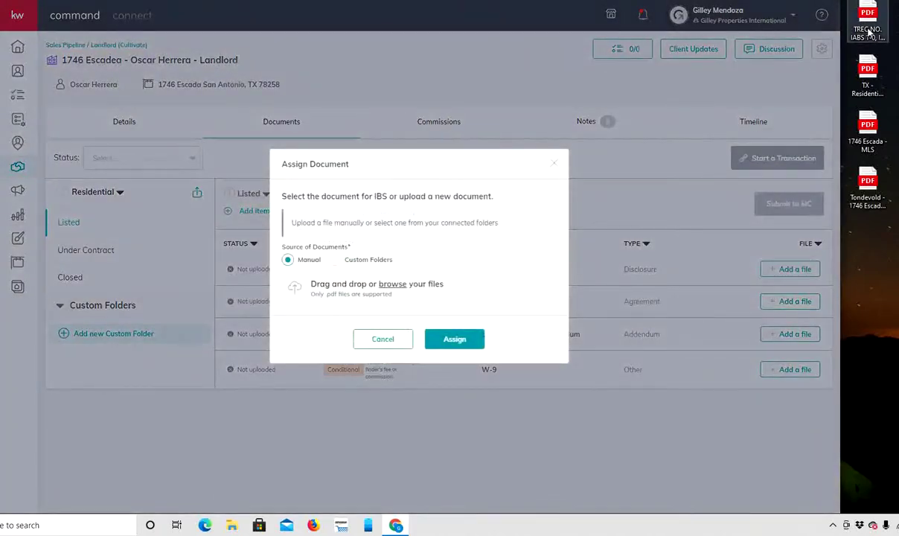
left_click_drag(867, 29, 395, 292)
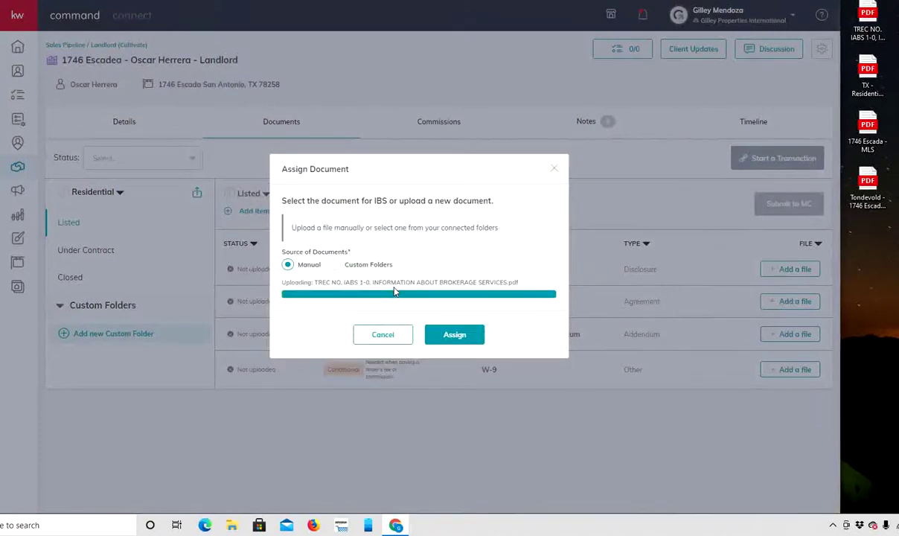
left_click(458, 337)
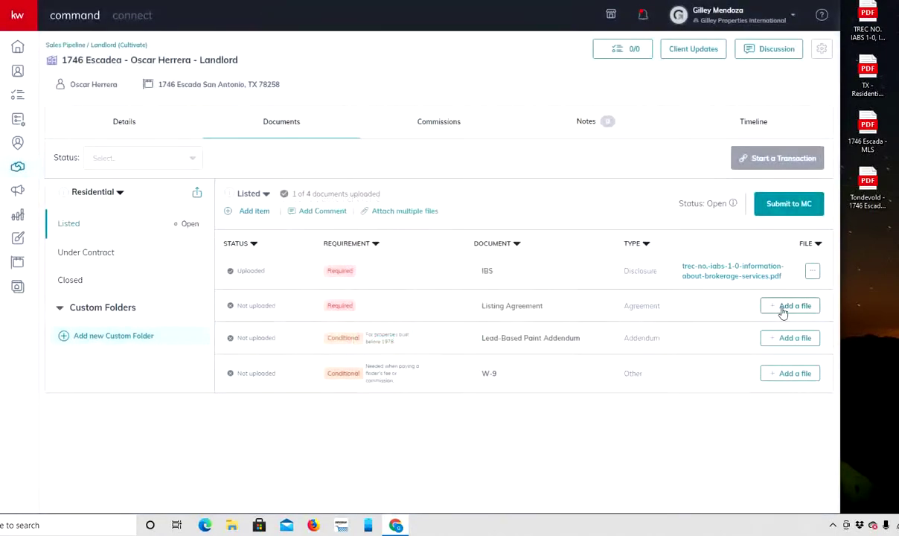
left_click(782, 311)
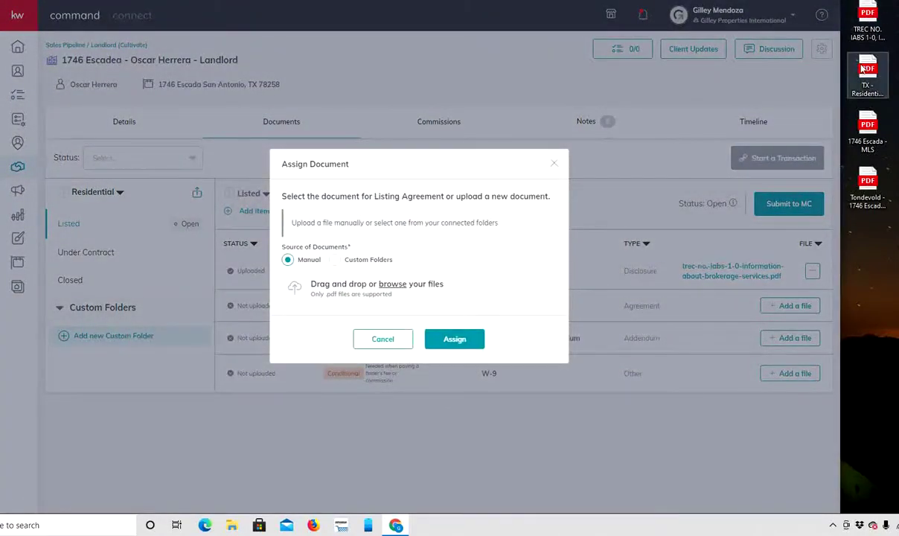
left_click_drag(863, 70, 427, 283)
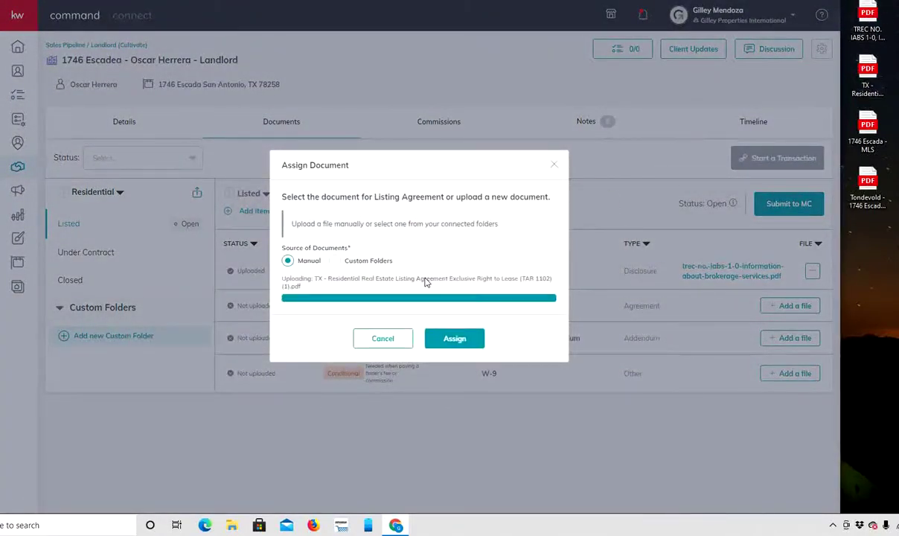
left_click(456, 336)
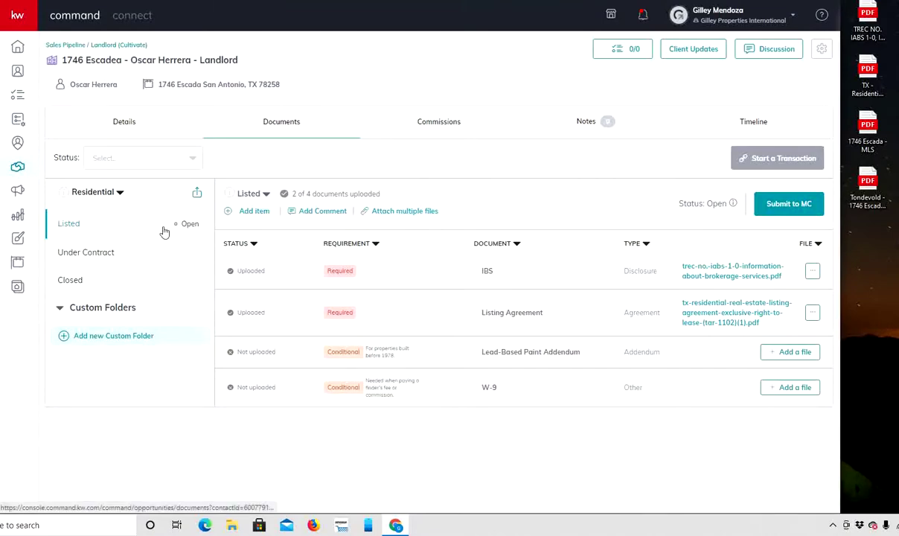
Submit the Listed documents to MC and move to the Under Contract checklist.
left_click(789, 204)
left_click(482, 295)
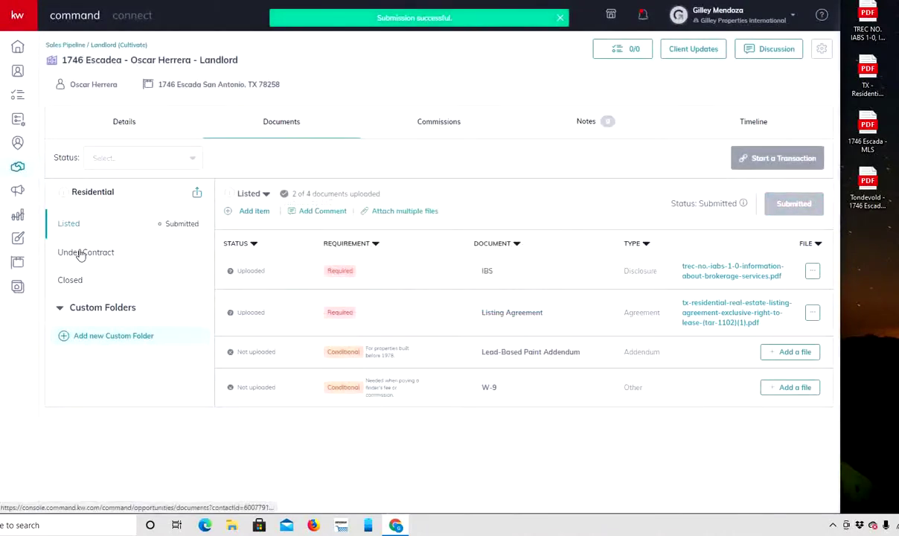
left_click(80, 253)
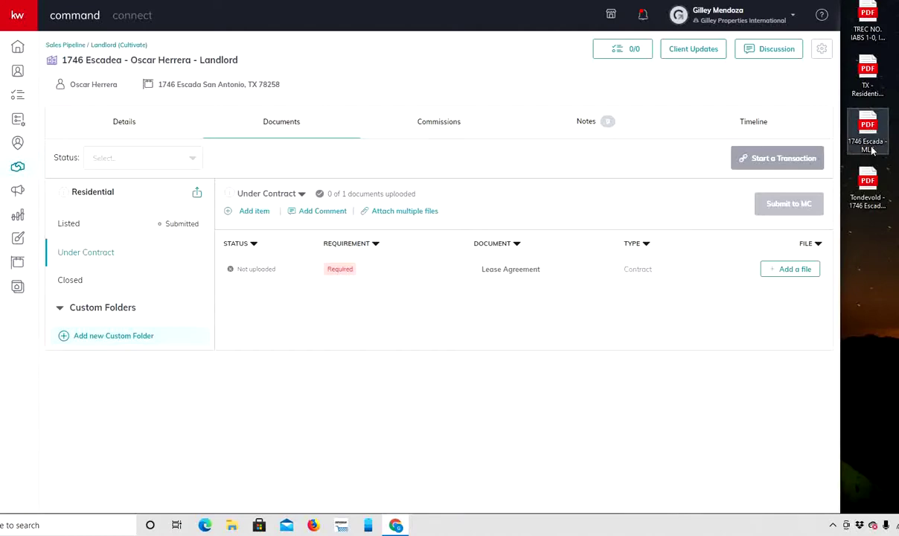
Upload the residential lease agreement PDF and assign it to Lease Agreement.
left_click(783, 270)
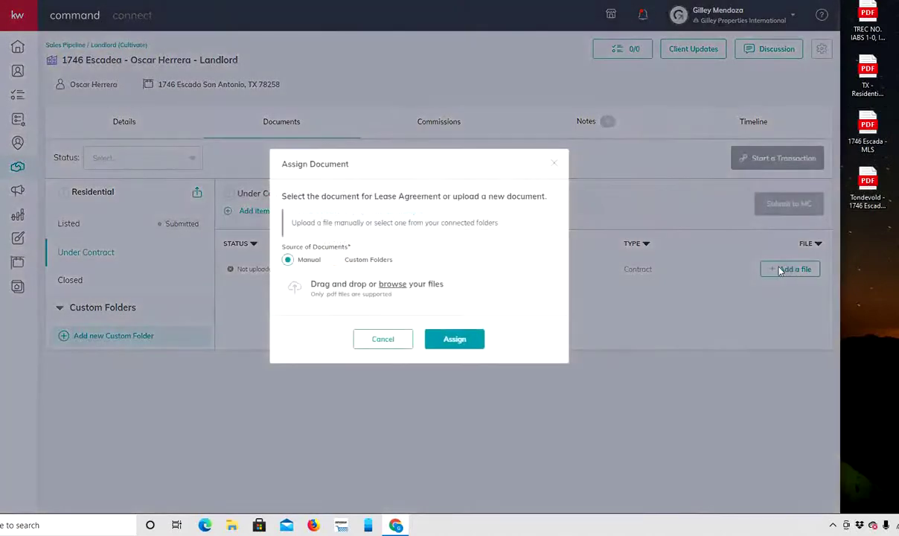
left_click_drag(865, 184, 386, 258)
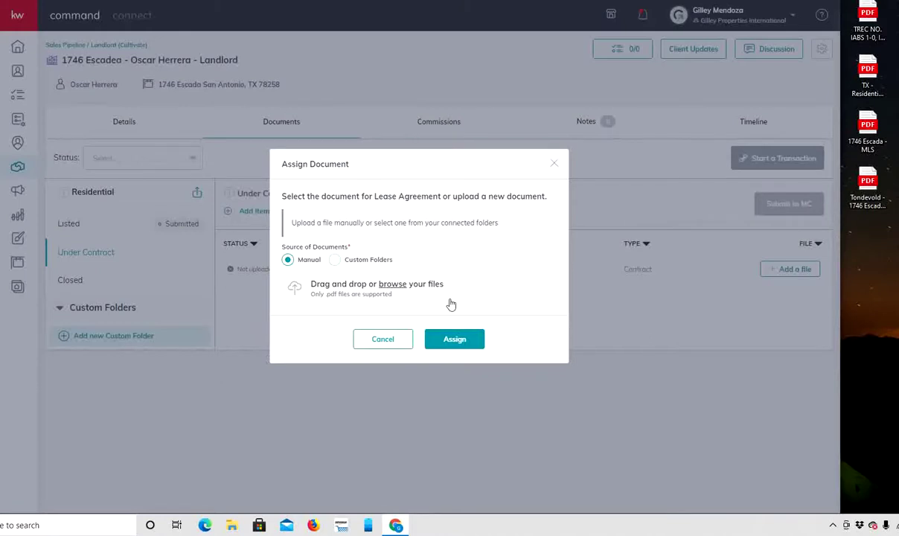
left_click_drag(871, 192, 393, 292)
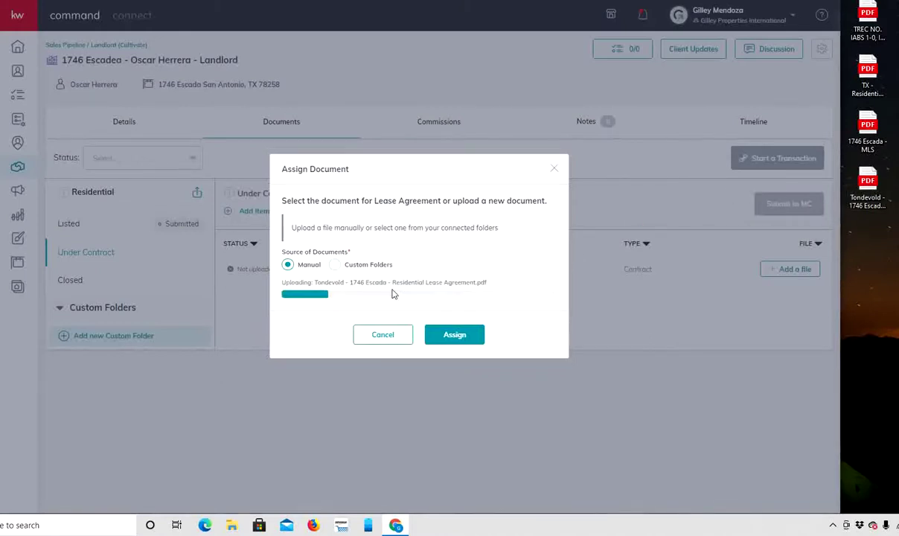
left_click(452, 335)
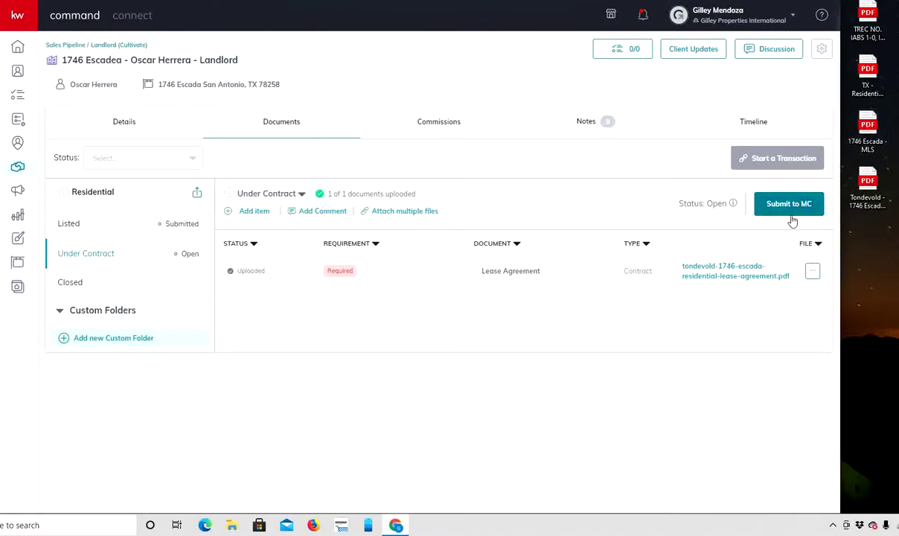
Submit the Under Contract documents to MC and return to the Listed folder.
left_click(750, 202)
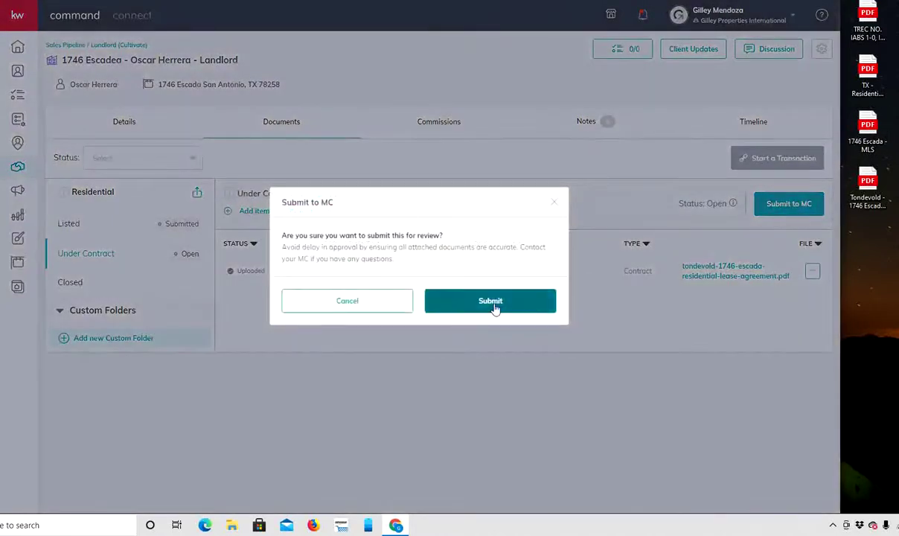
left_click(494, 305)
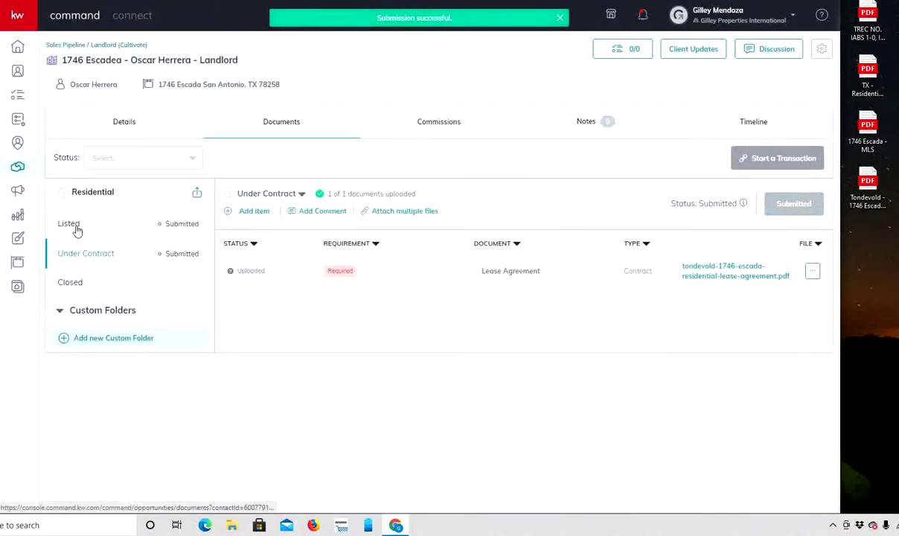
left_click(74, 226)
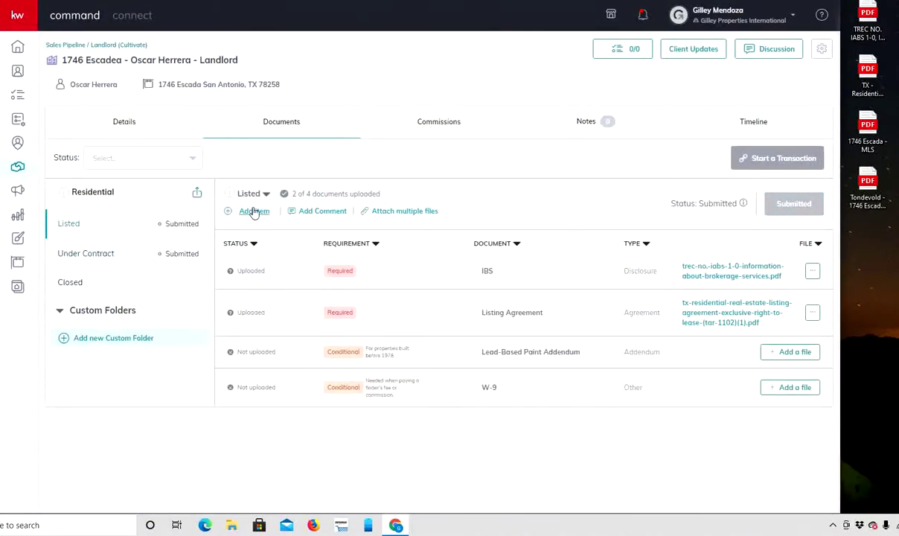
left_click(253, 210)
left_click(395, 183)
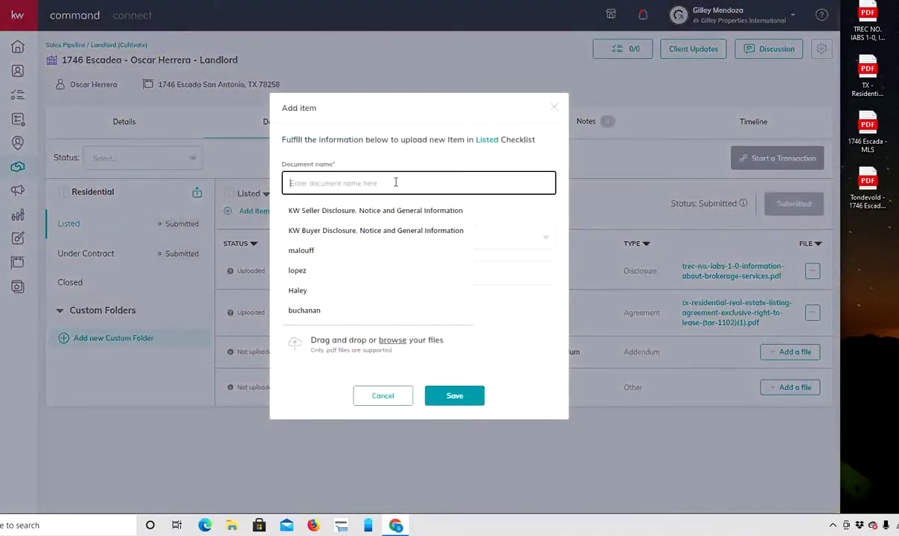
type("MLS")
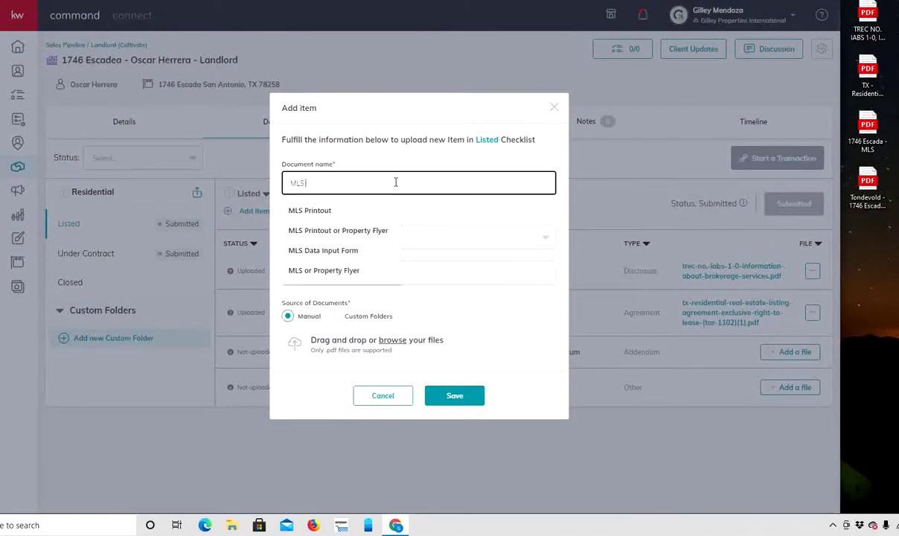
type(" Sheet")
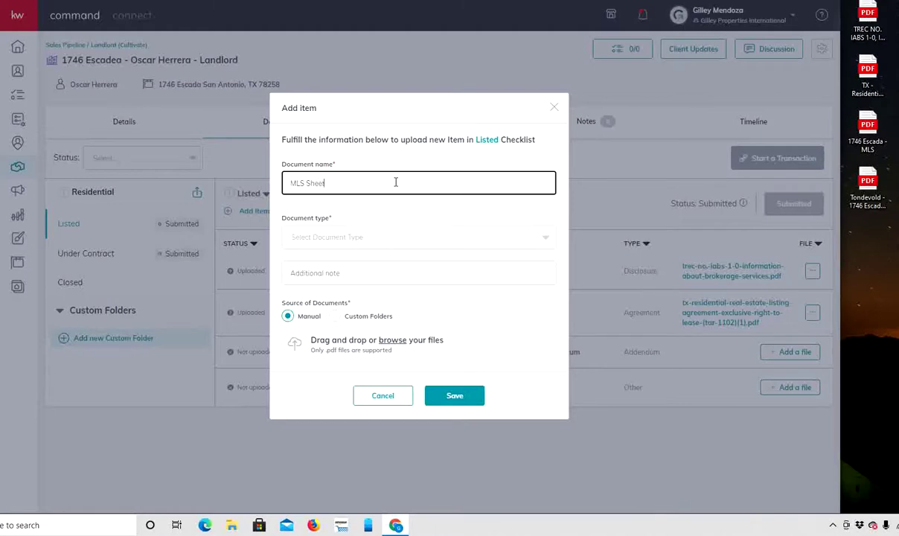
left_click(435, 237)
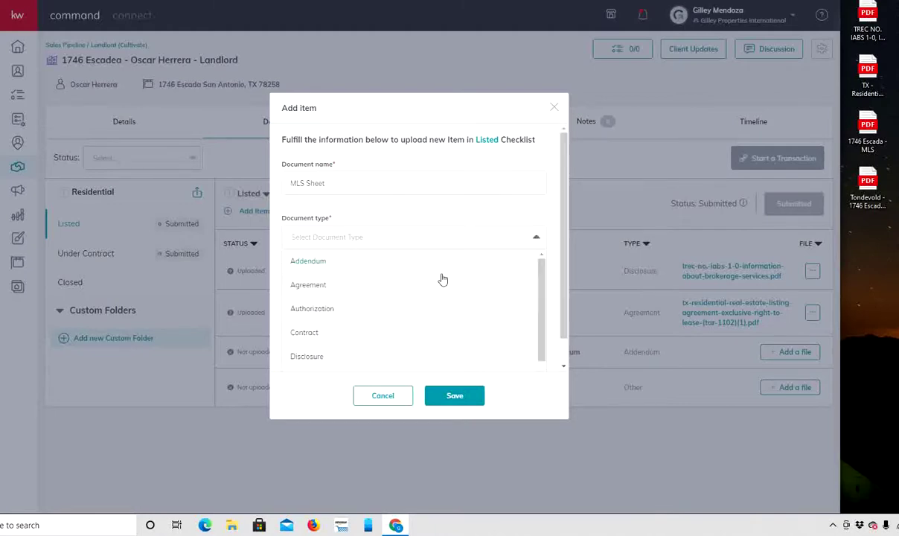
scroll(442, 279, "down", 1)
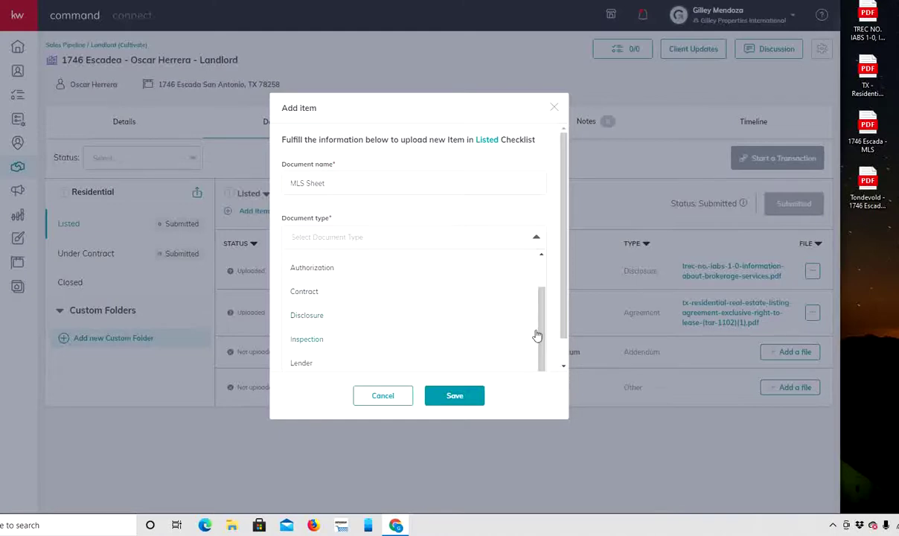
scroll(558, 338, "down", 1)
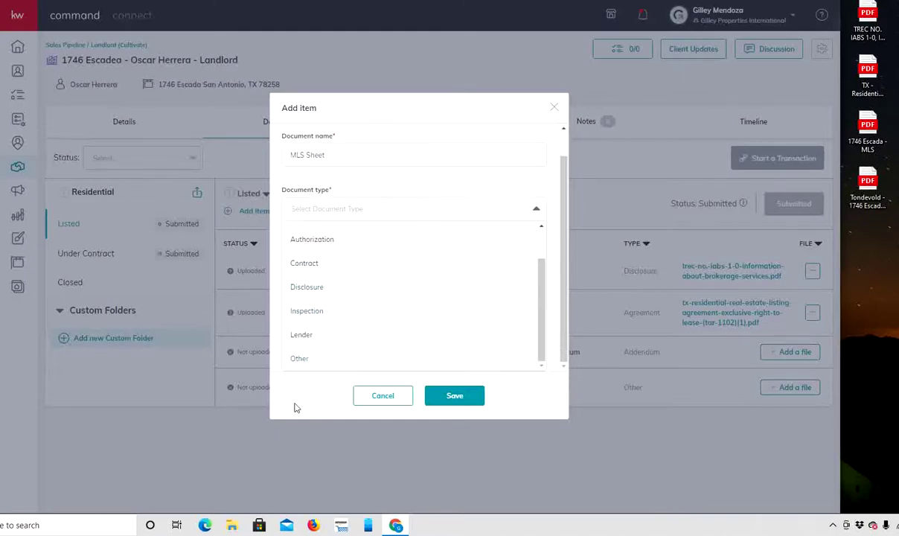
left_click(314, 361)
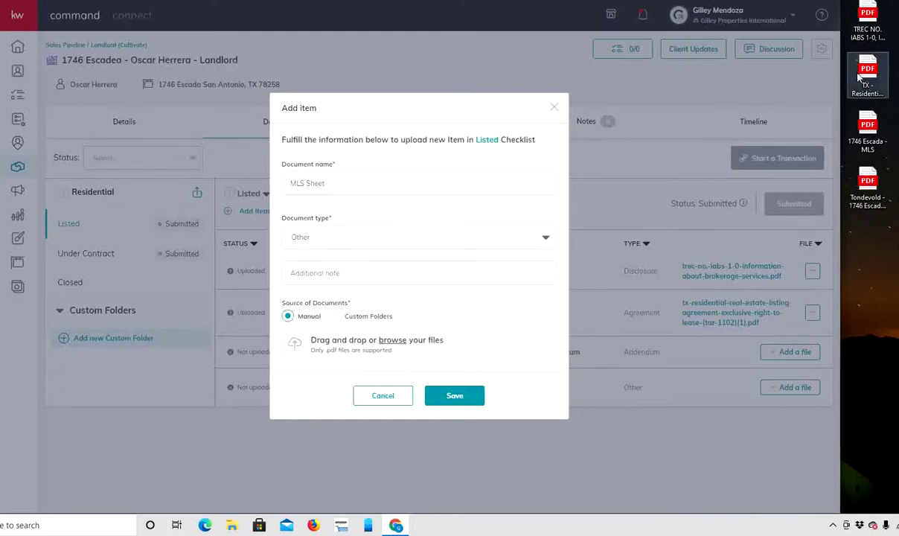
left_click_drag(872, 122, 392, 335)
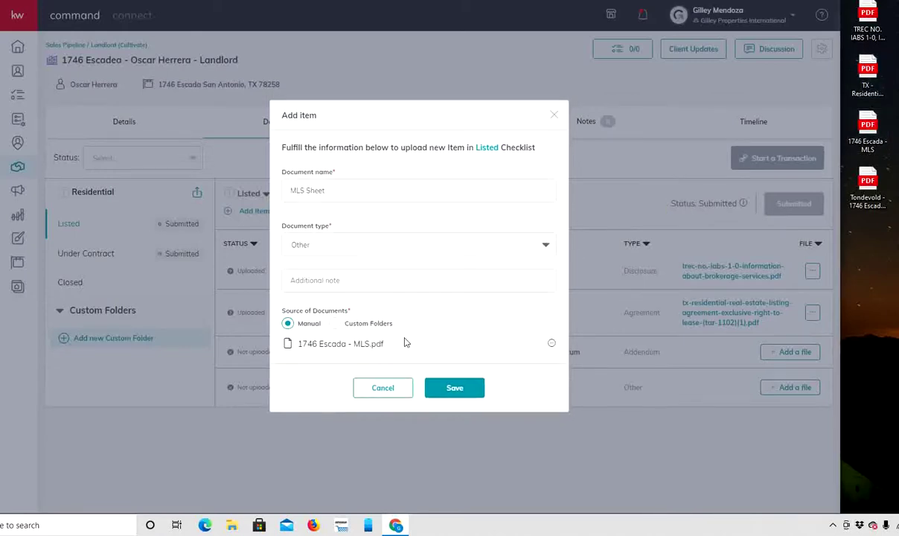
left_click(452, 387)
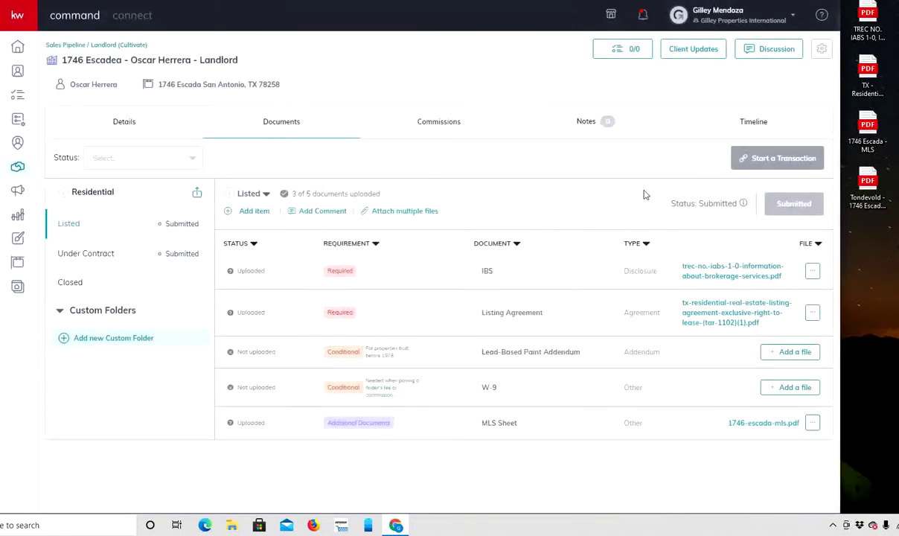
Save Lease Signed 05/05/21 and Occupancy Date 06/01/21 in the commission's general information.
left_click(447, 131)
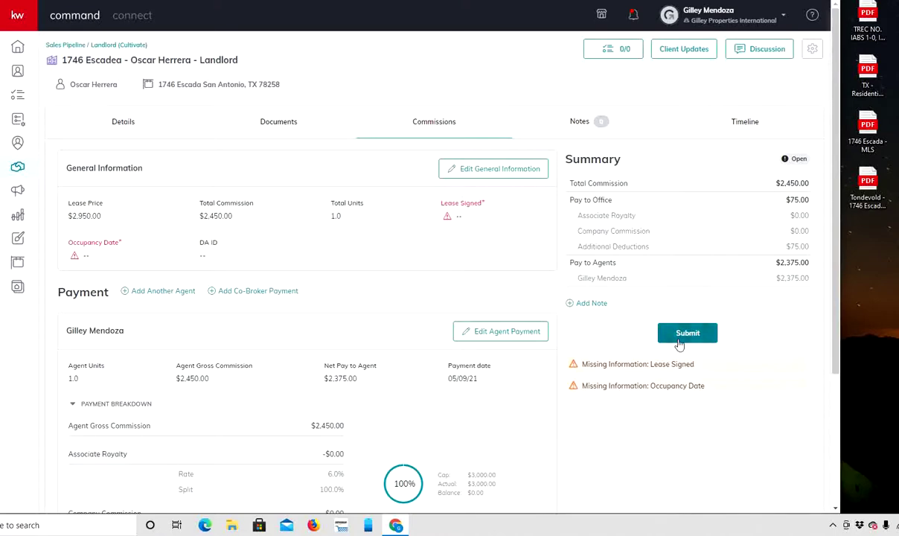
left_click(495, 171)
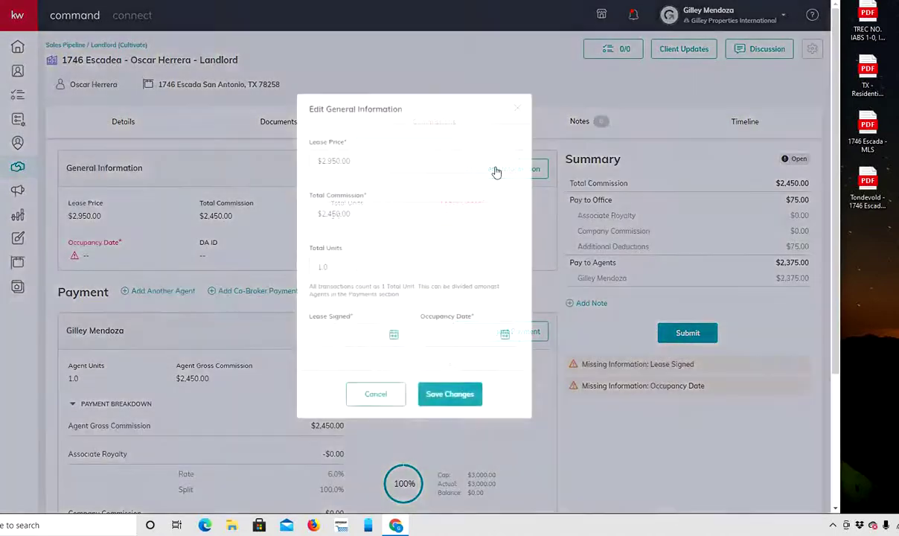
scroll(421, 258, "down", 2)
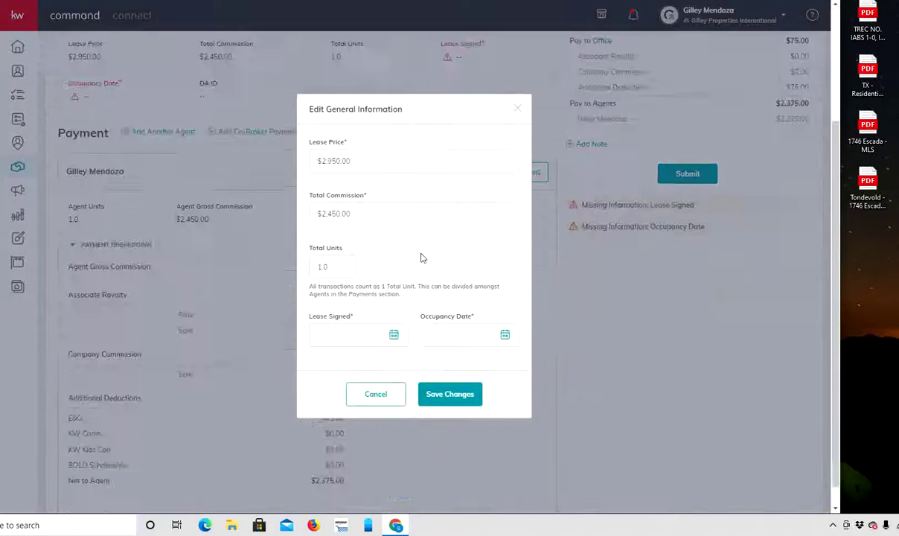
left_click(393, 337)
scroll(497, 306, "down", 2)
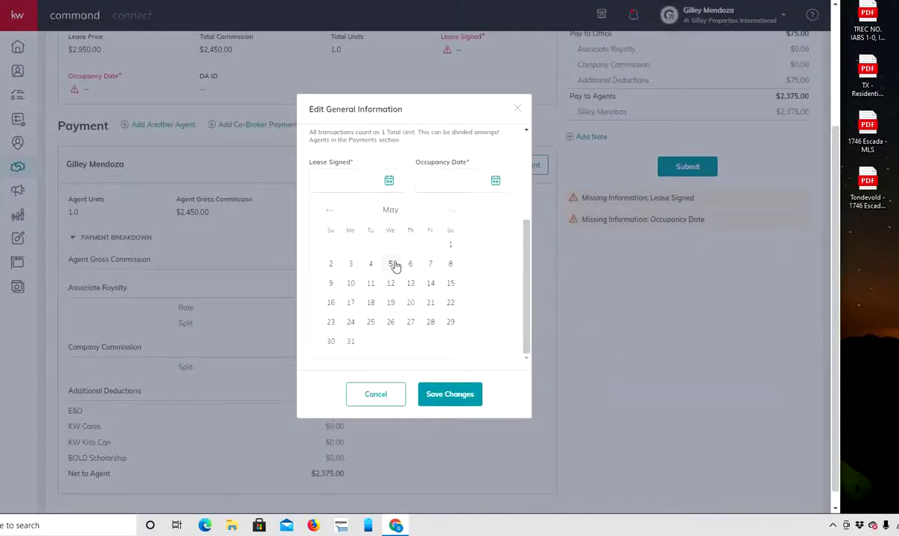
left_click(391, 263)
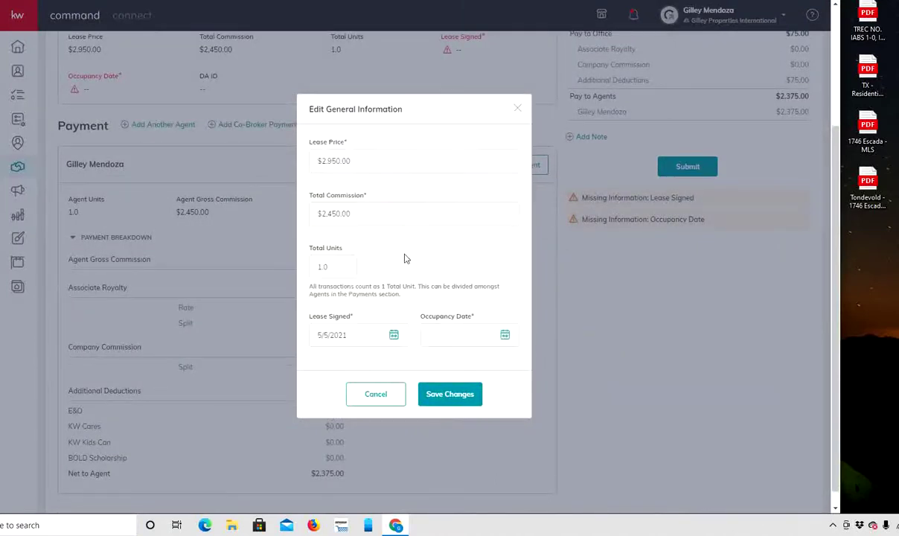
left_click(504, 335)
scroll(498, 306, "down", 2)
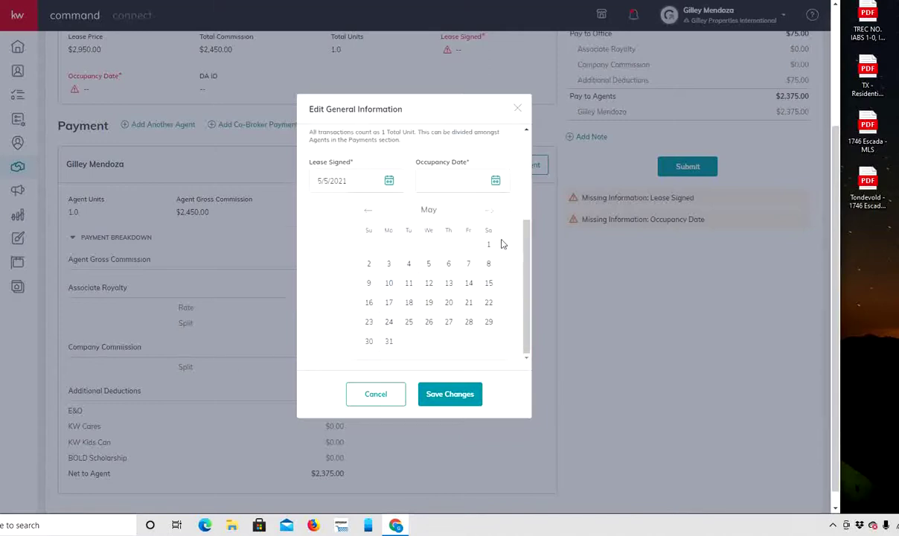
left_click(487, 211)
left_click(408, 247)
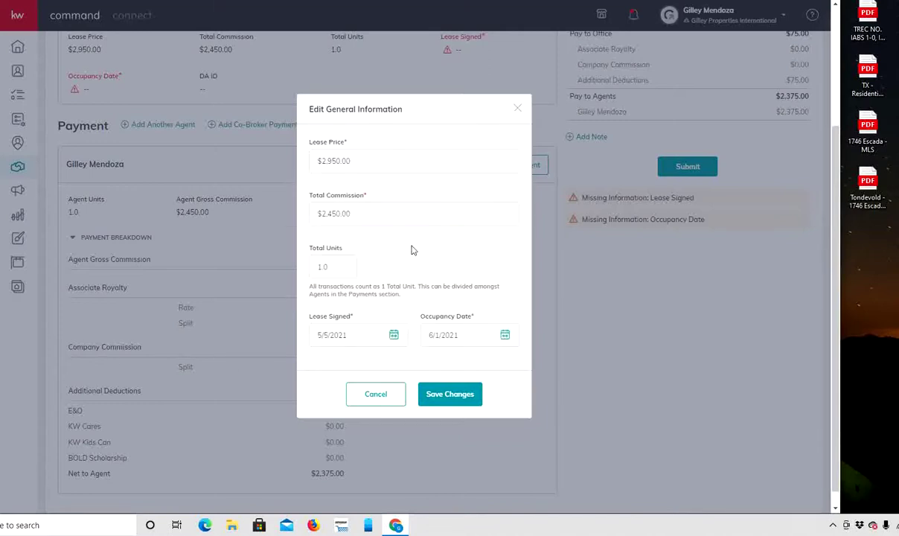
left_click(449, 394)
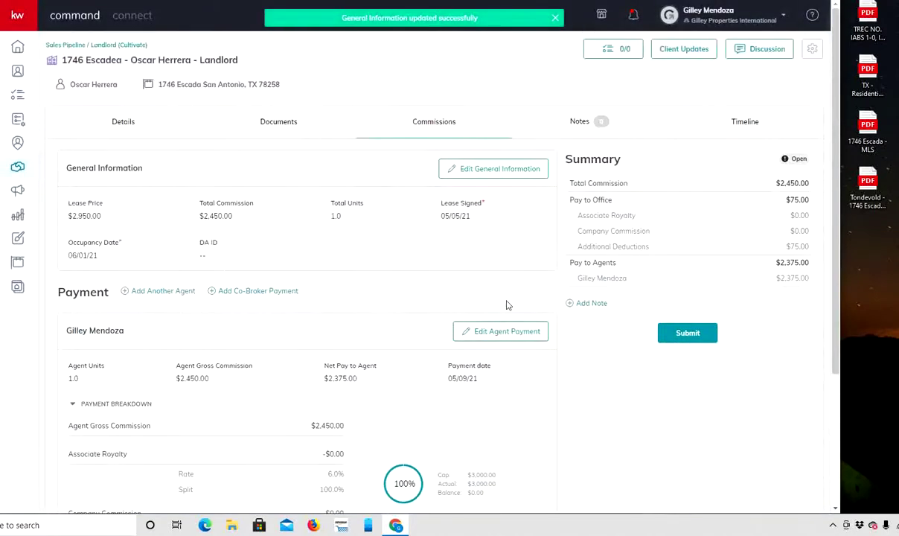
scroll(507, 305, "down", 3)
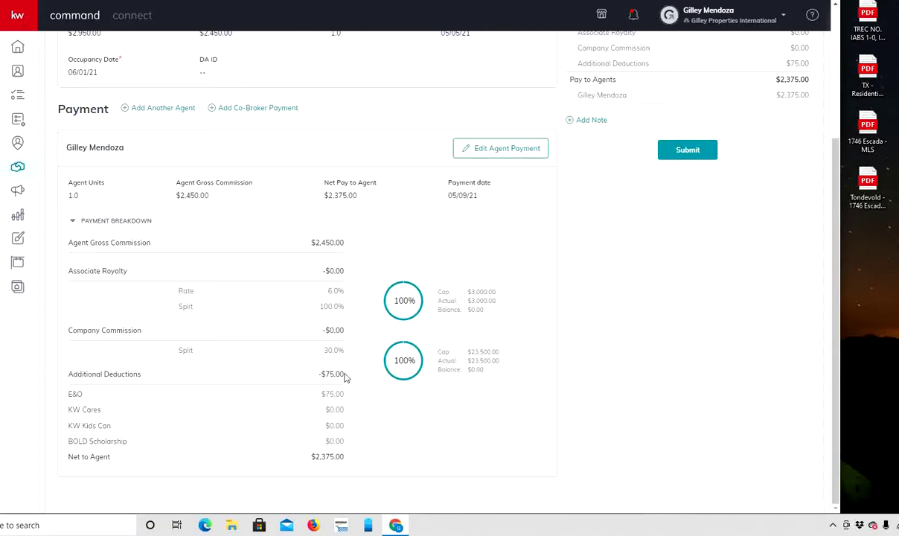
Submit the commission, declining the KW Cares and KW Kids Can charitable donation.
scroll(547, 381, "up", 1)
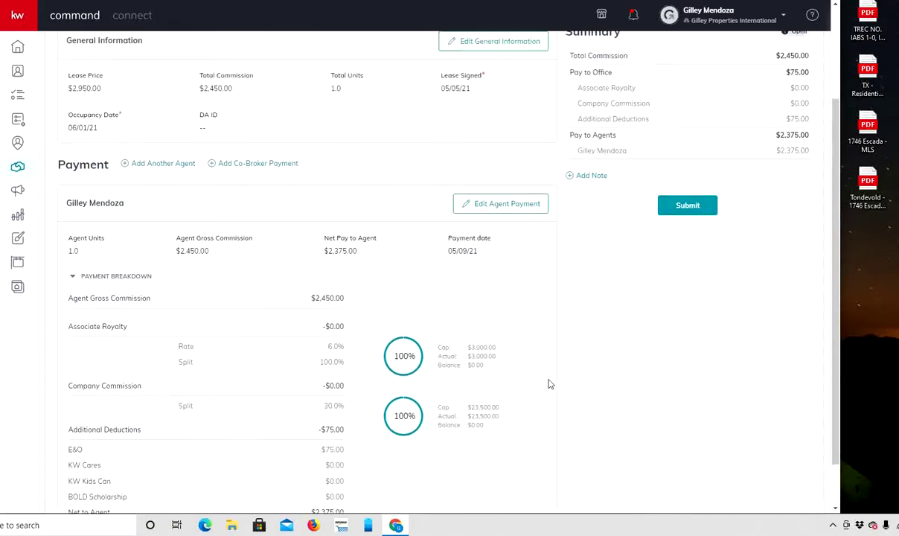
scroll(549, 382, "up", 2)
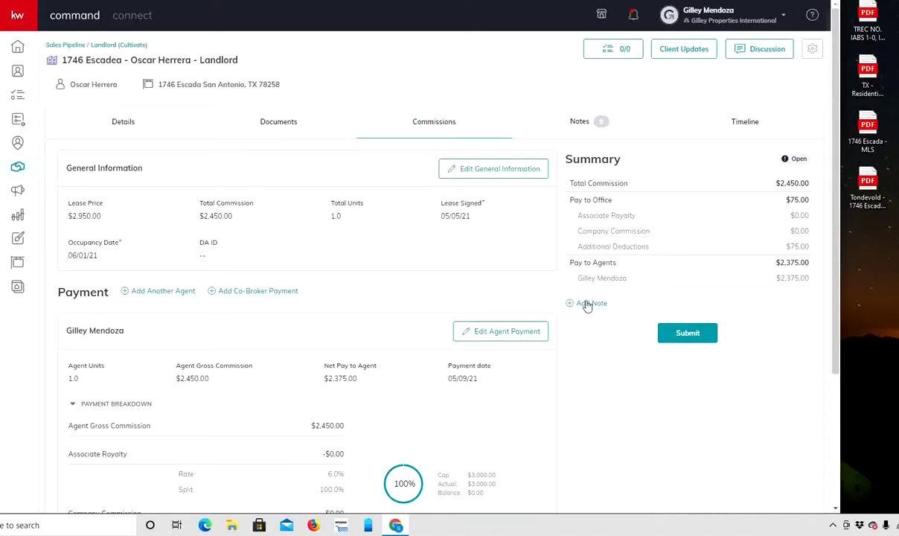
left_click(687, 334)
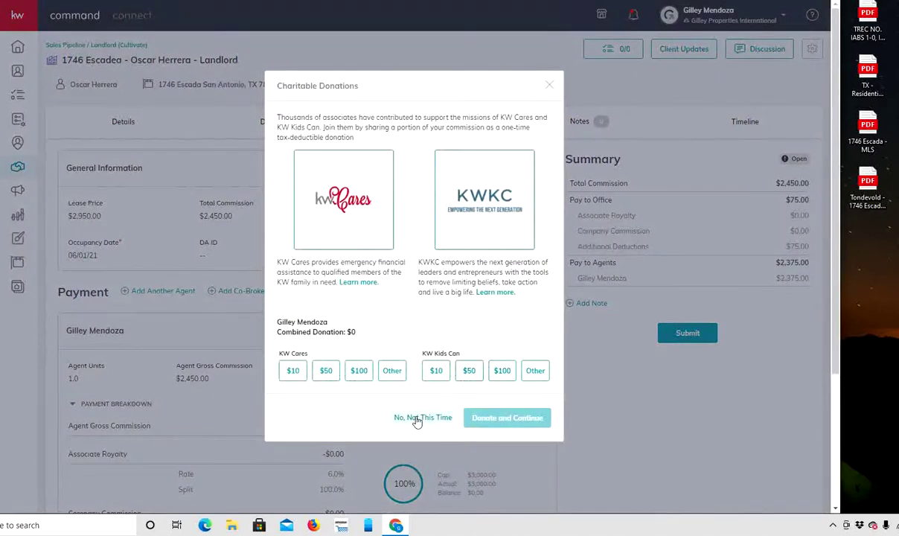
left_click(418, 418)
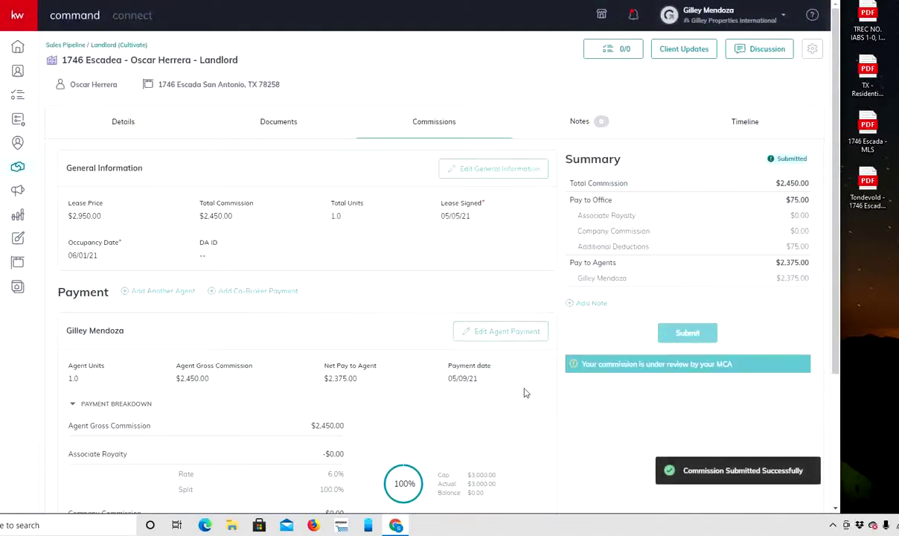